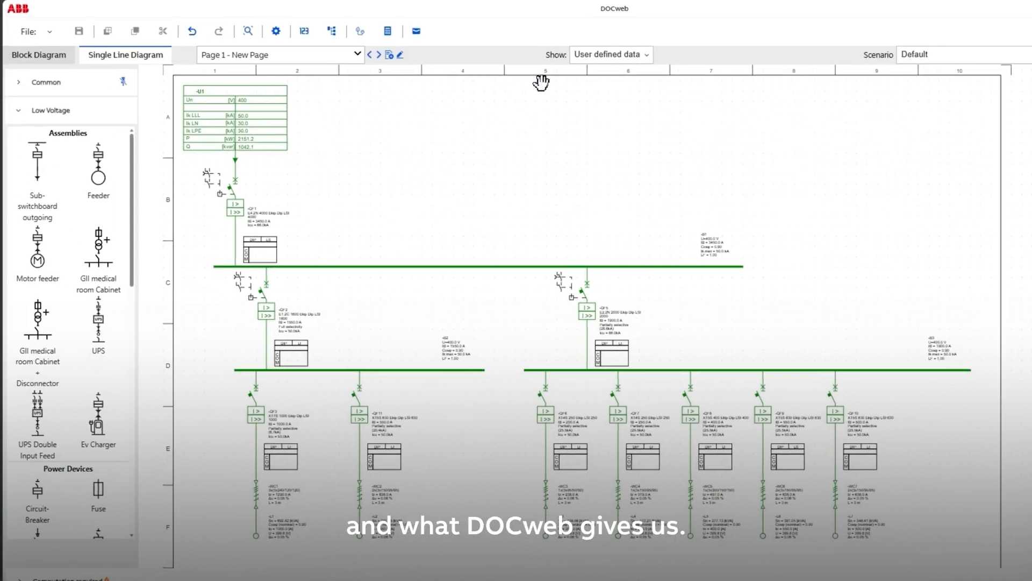
- Compute the project and inspect the selectivity labels of the breakers below busbar B2
left_click(387, 31)
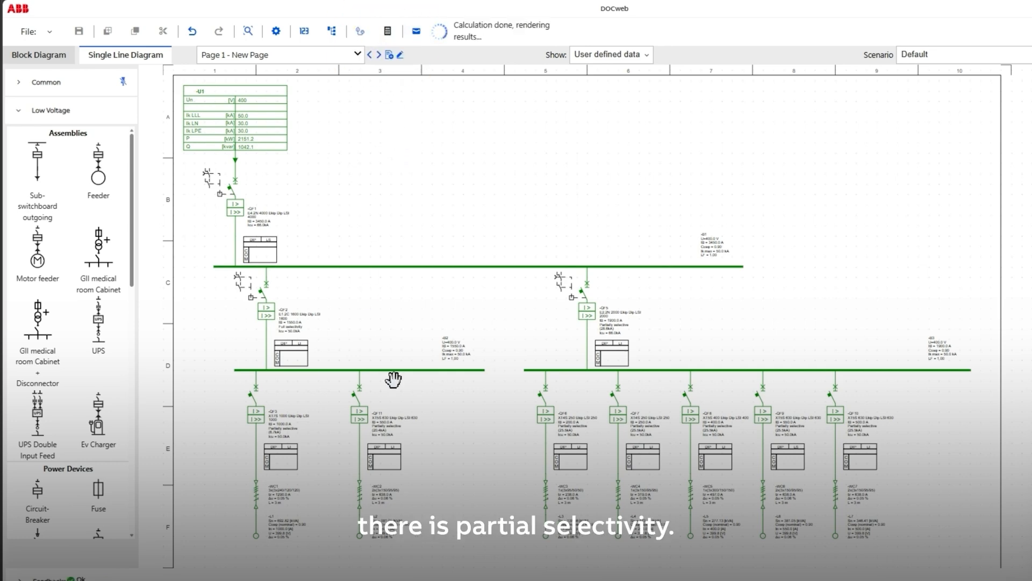
scroll(318, 435, "up", 1)
scroll(317, 435, "up", 3)
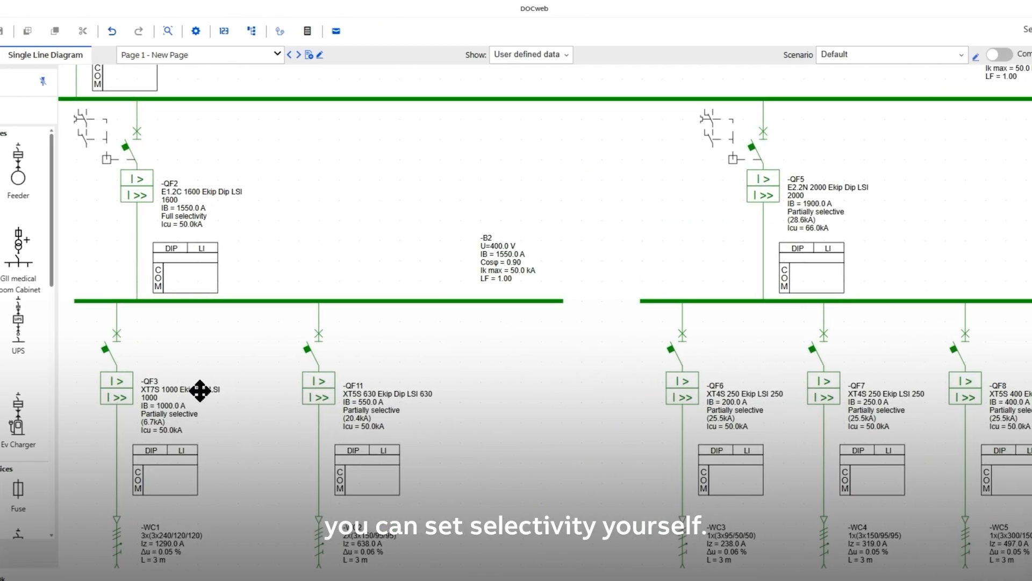
- Set the coordination of circuit breaker QF3 to Selectivity and recompute the project
left_click(75, 402)
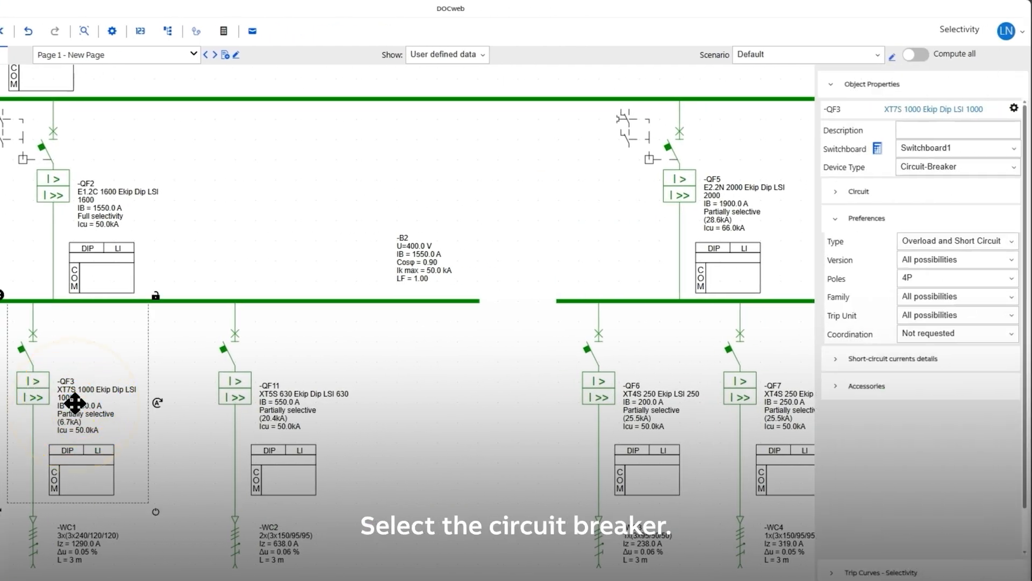
left_click(942, 337)
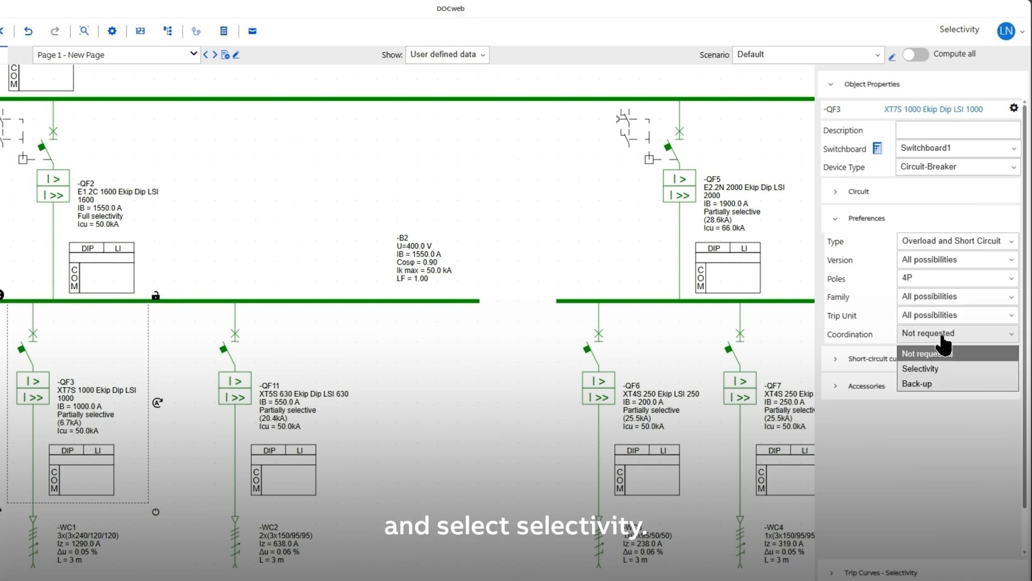
left_click(932, 370)
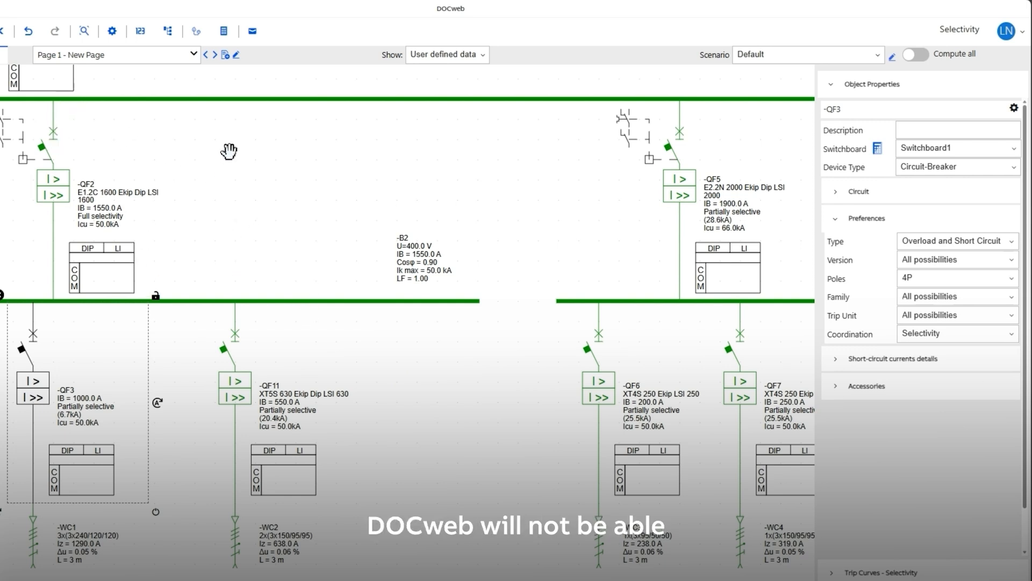
left_click(386, 33)
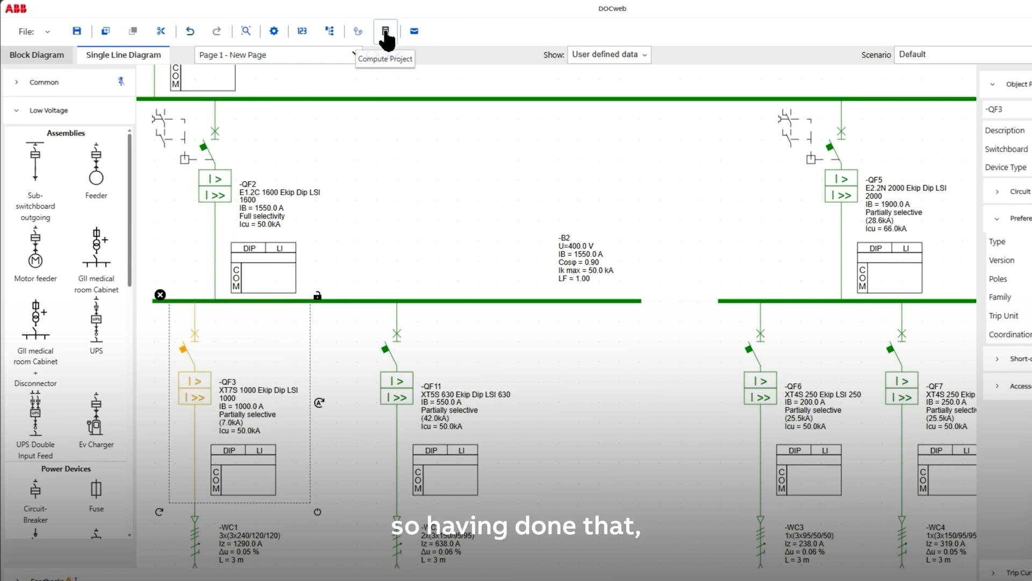
left_click(385, 32)
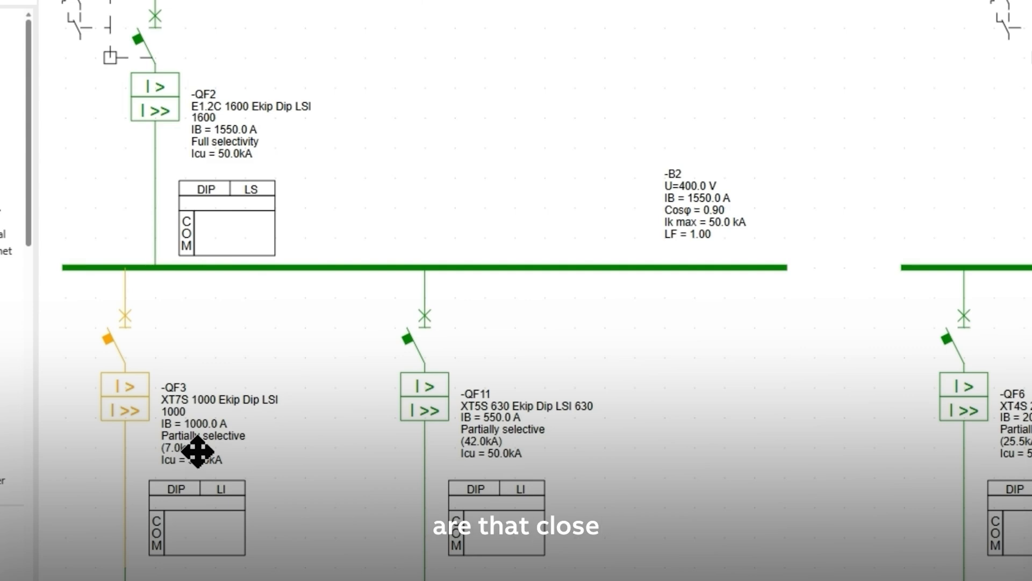
- In QF3's enlarged trip curves, raise QF2's short-circuit delay curve and lower QF3's instantaneous short-circuit threshold to 9.0 xIn
left_click(198, 420)
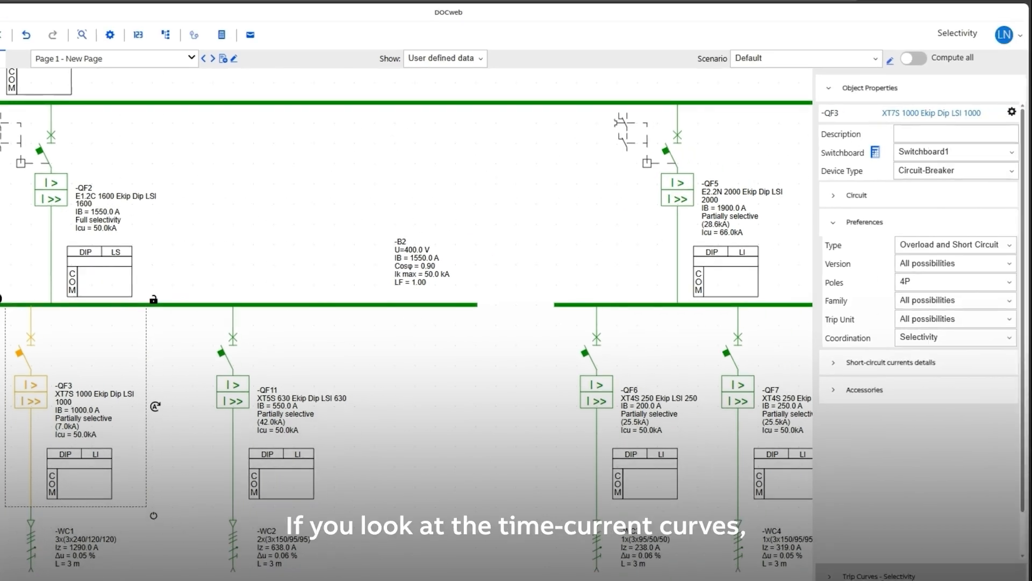
left_click(879, 575)
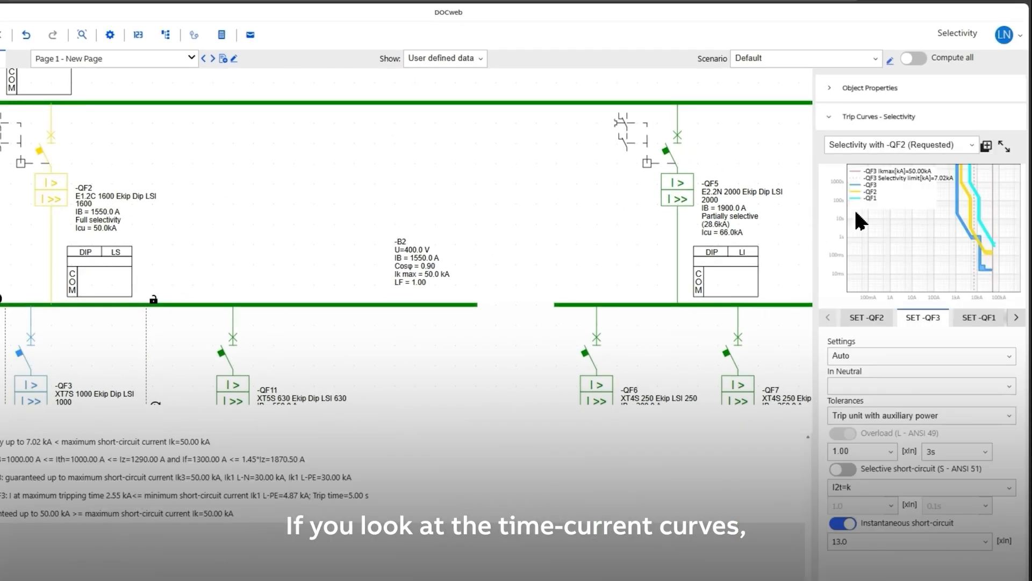
left_click(1002, 145)
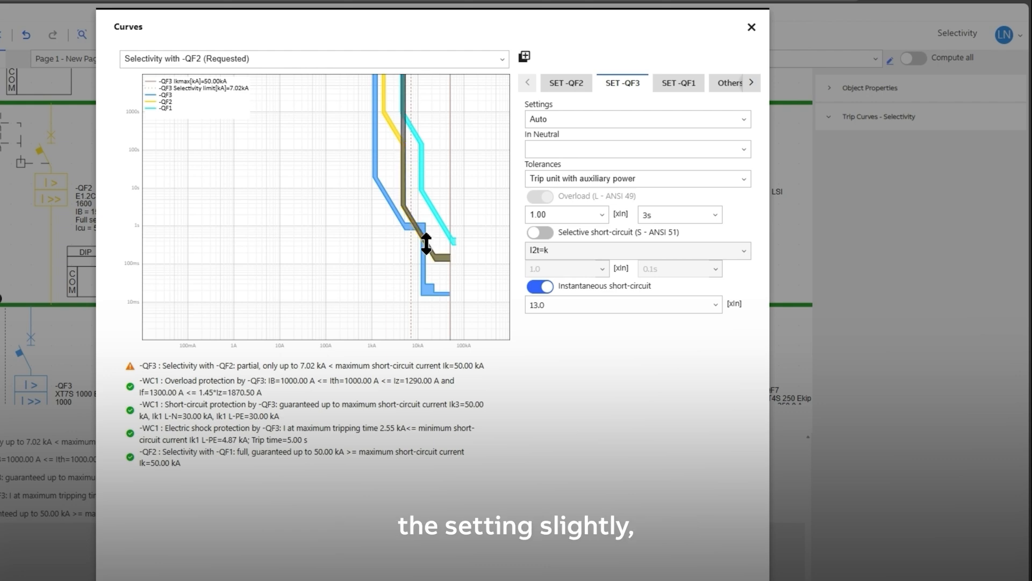
left_click_drag(427, 246, 439, 226)
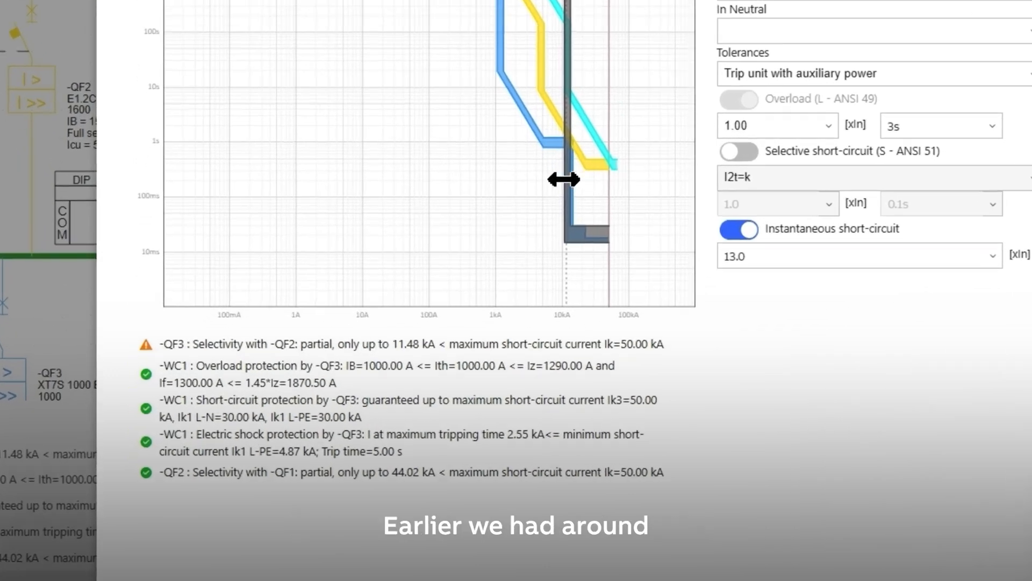
left_click_drag(563, 179, 555, 179)
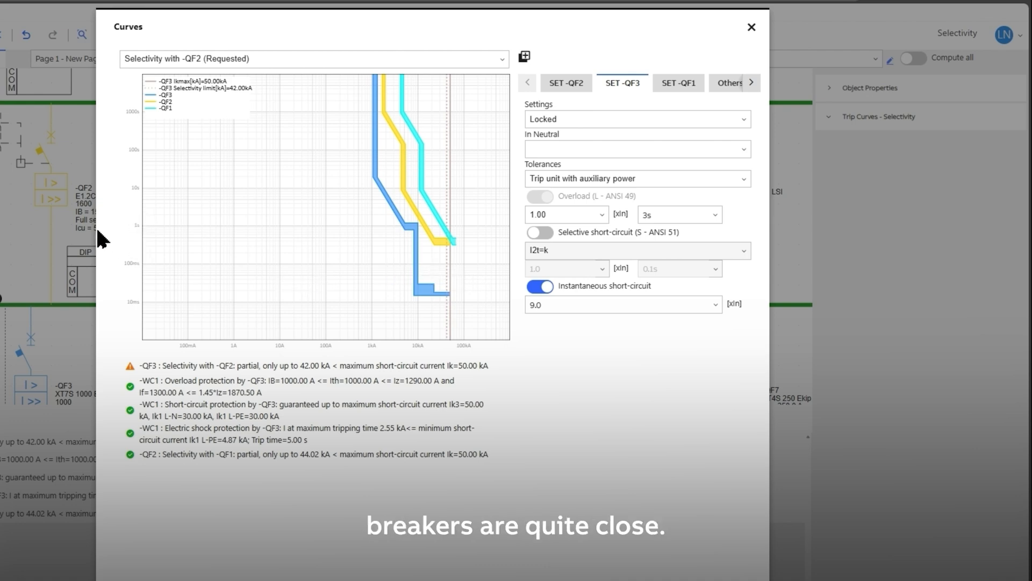
left_click(751, 28)
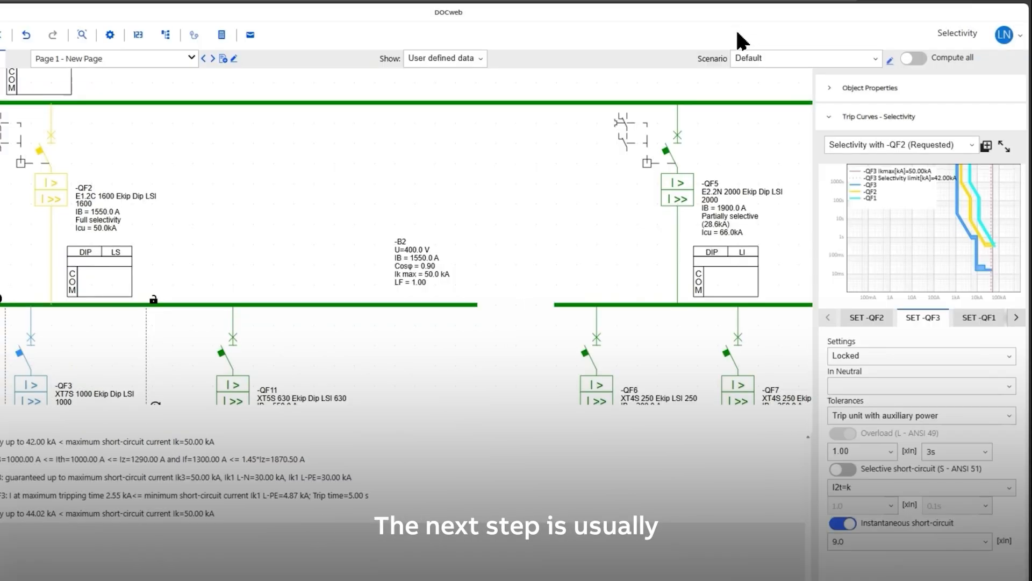
- Set the frame preference of upstream breaker QF2 to E2.2 and recompute the project
left_click(93, 210)
left_click(896, 90)
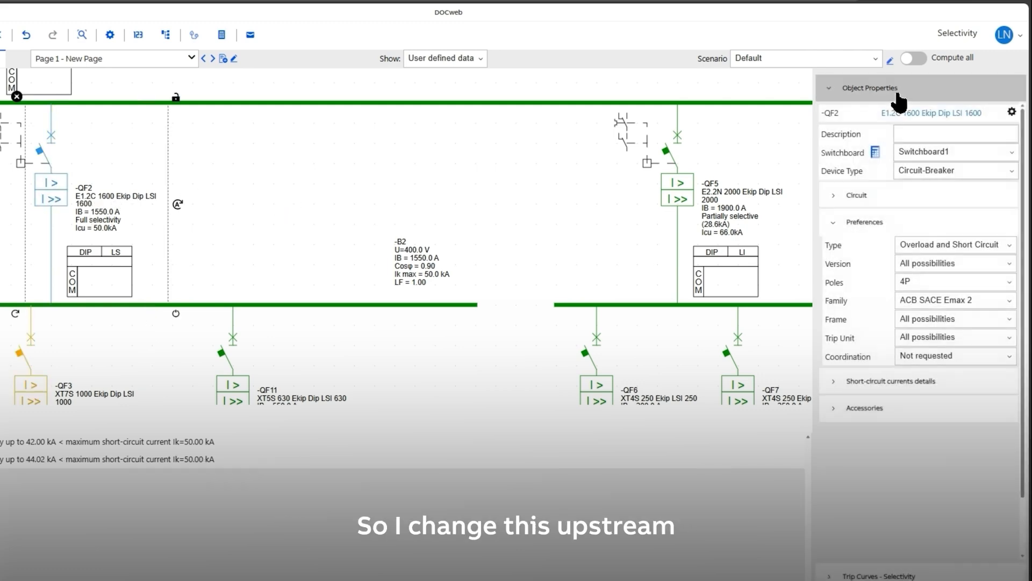
left_click(966, 323)
left_click(944, 368)
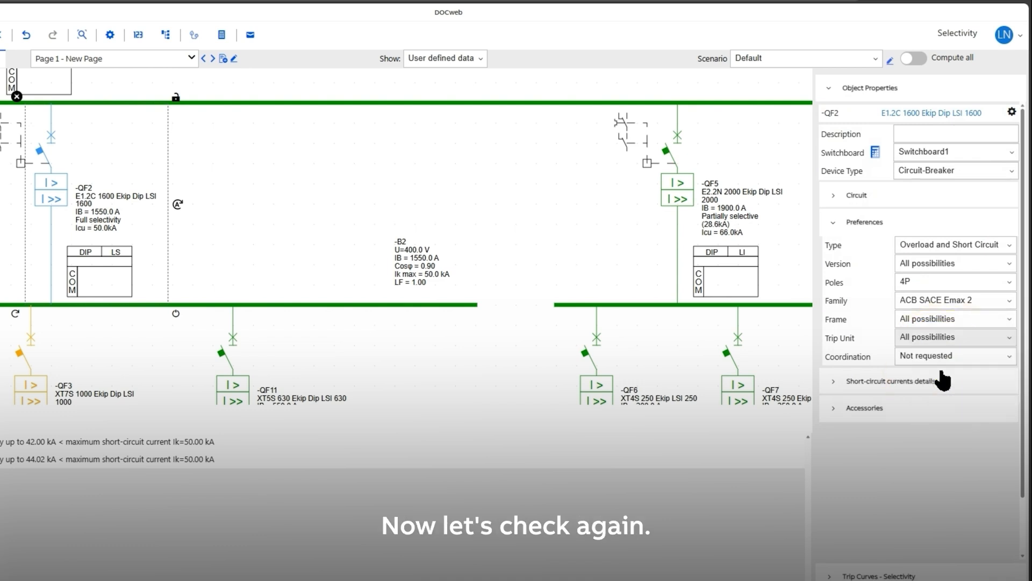
left_click(220, 35)
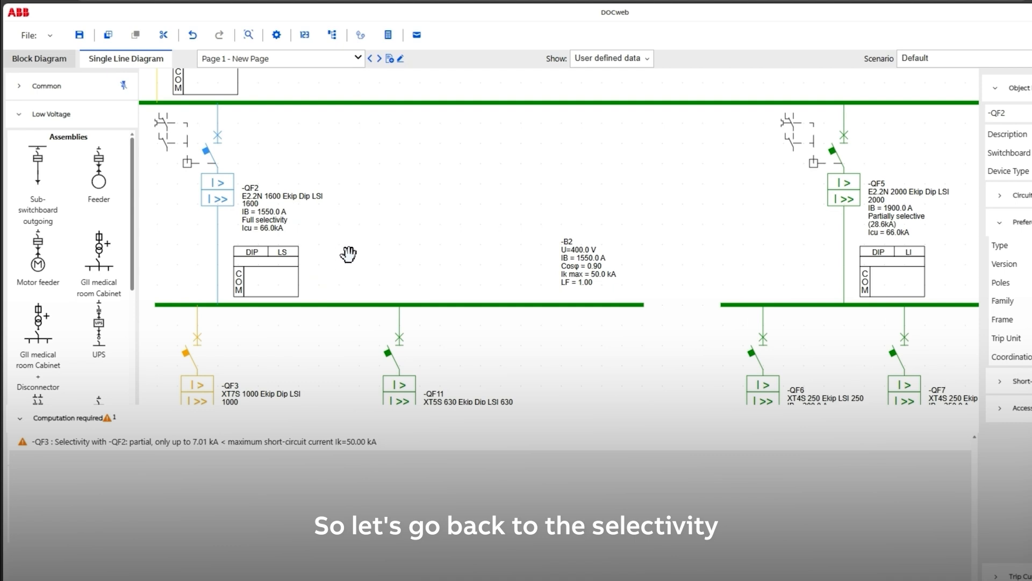
- Reopen QF3's enlarged trip curves and raise QF2's short-circuit delay curve clear of QF3's curve
left_click_drag(380, 236, 386, 173)
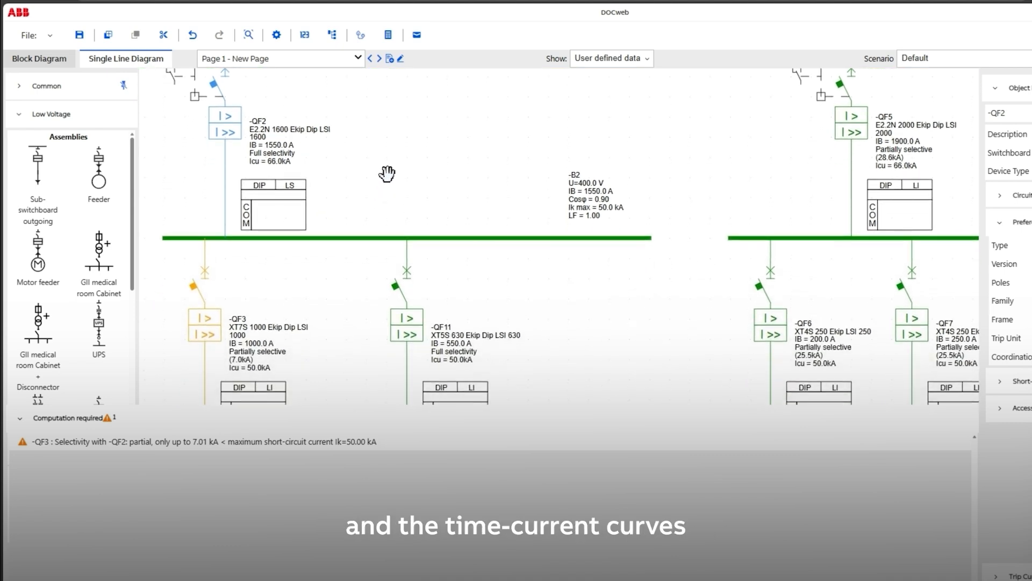
left_click(245, 342)
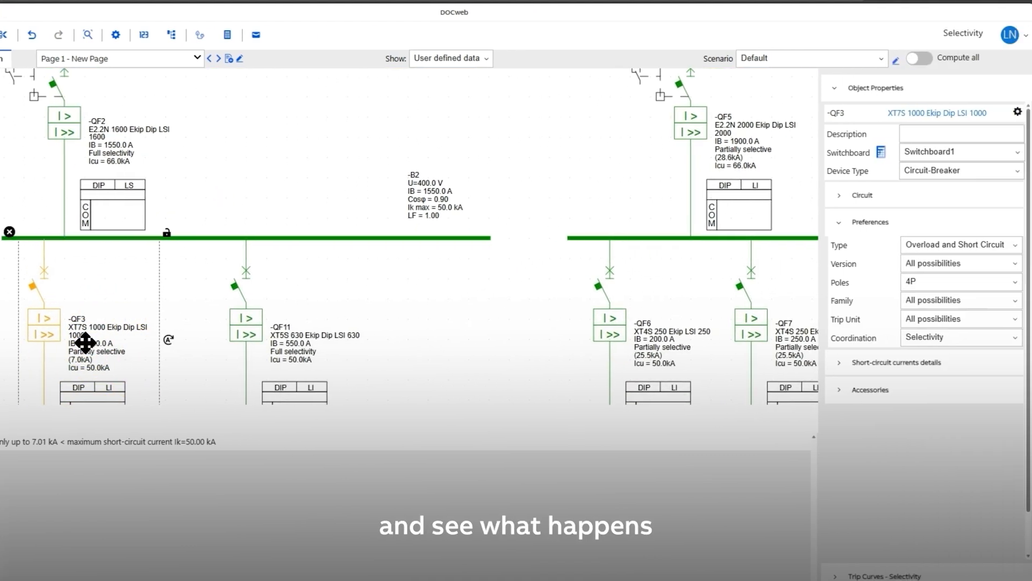
left_click(904, 576)
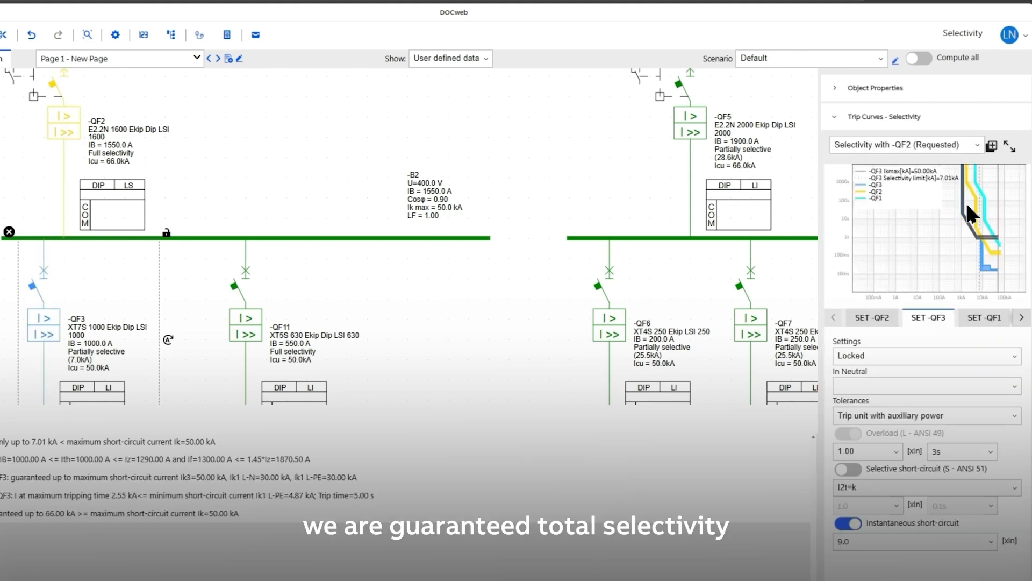
left_click(1007, 146)
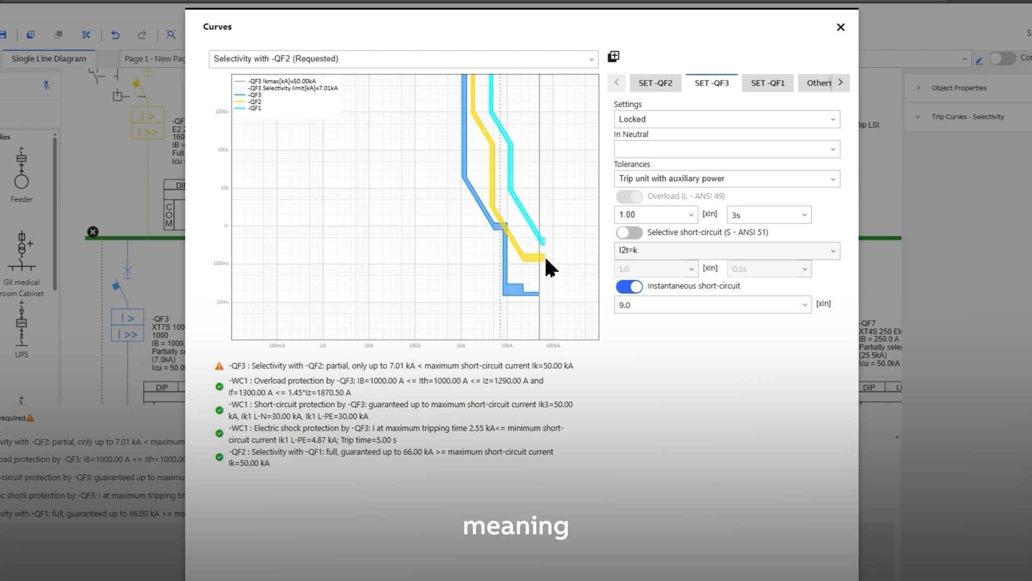
left_click_drag(514, 238, 517, 230)
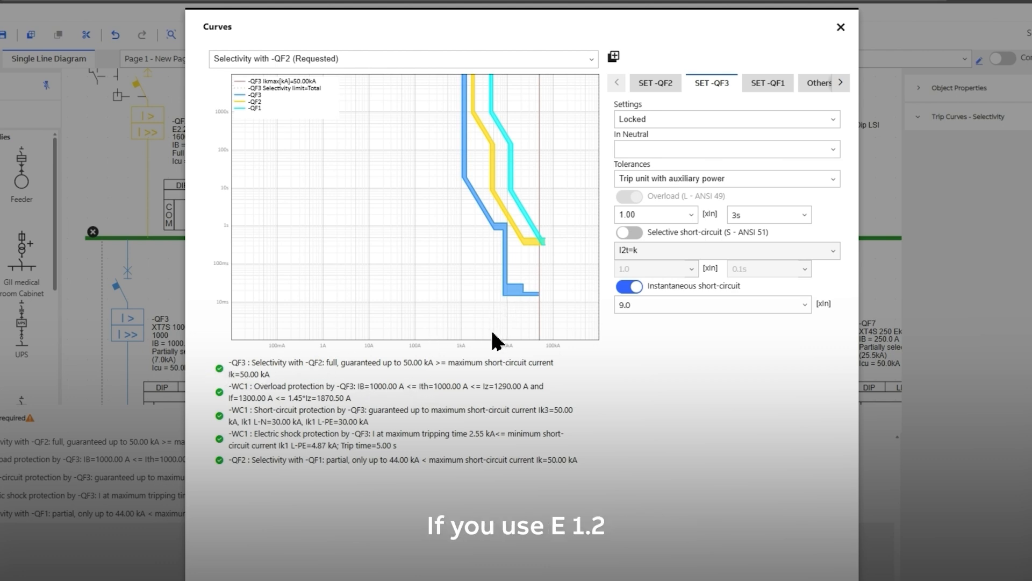
left_click(840, 27)
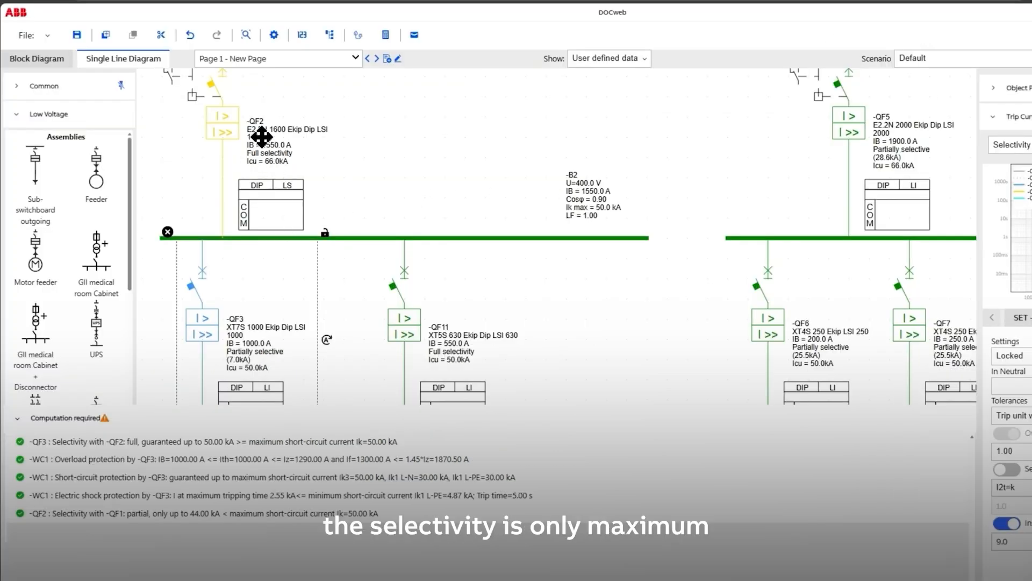
- Recheck the selectivity feedback of QF3 and recompute the project with the adjusted curves
left_click(400, 186)
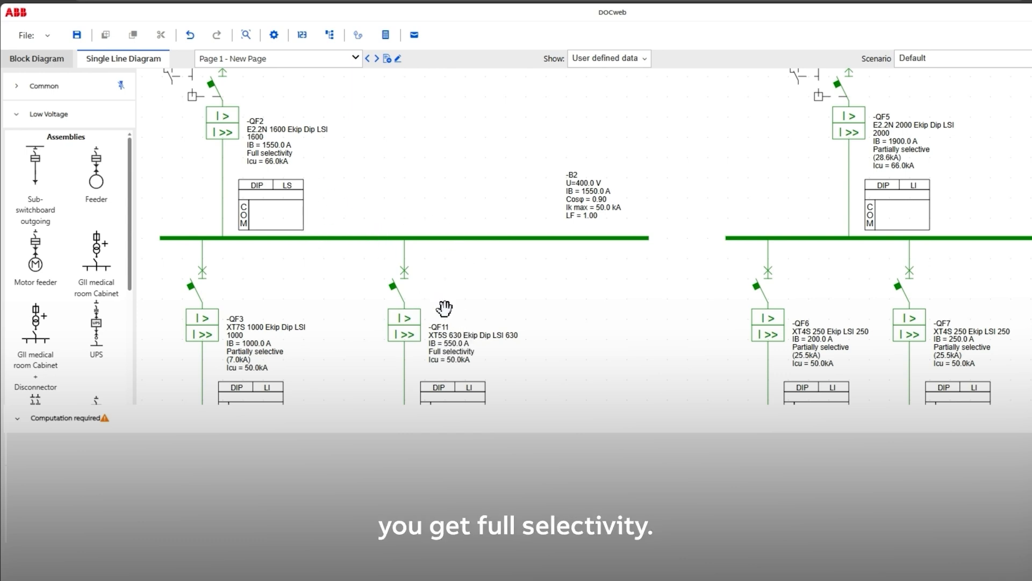
left_click(245, 347)
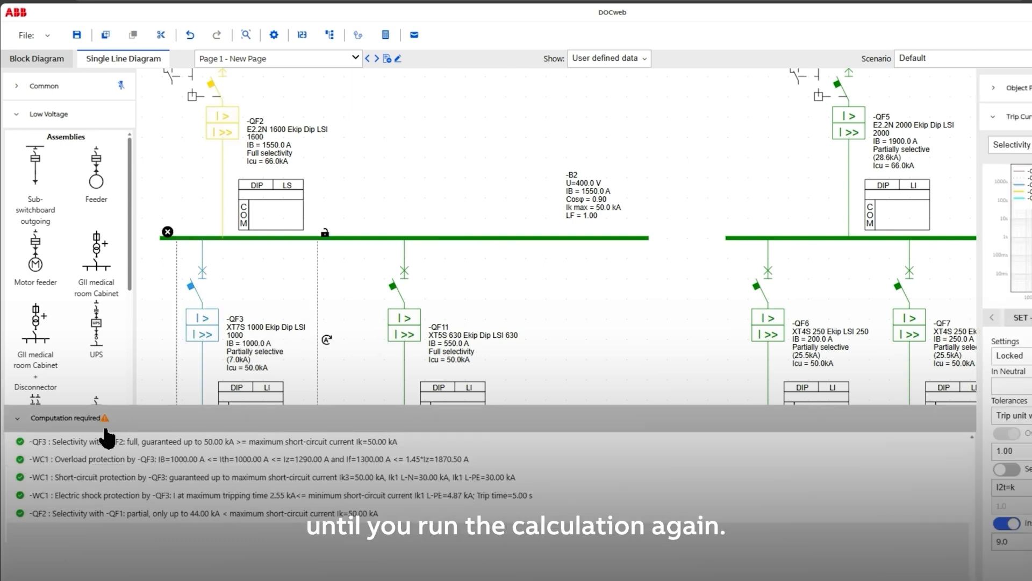
left_click(385, 35)
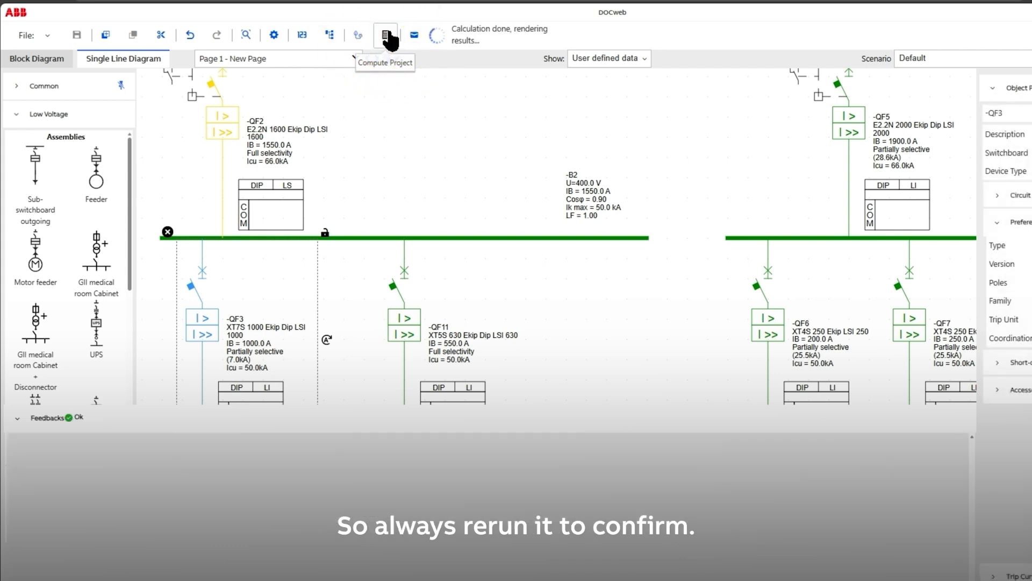
- Set the coordination of circuit breaker QF10, fed by QF5, to Selectivity and recompute the project
left_click_drag(636, 286, 125, 267)
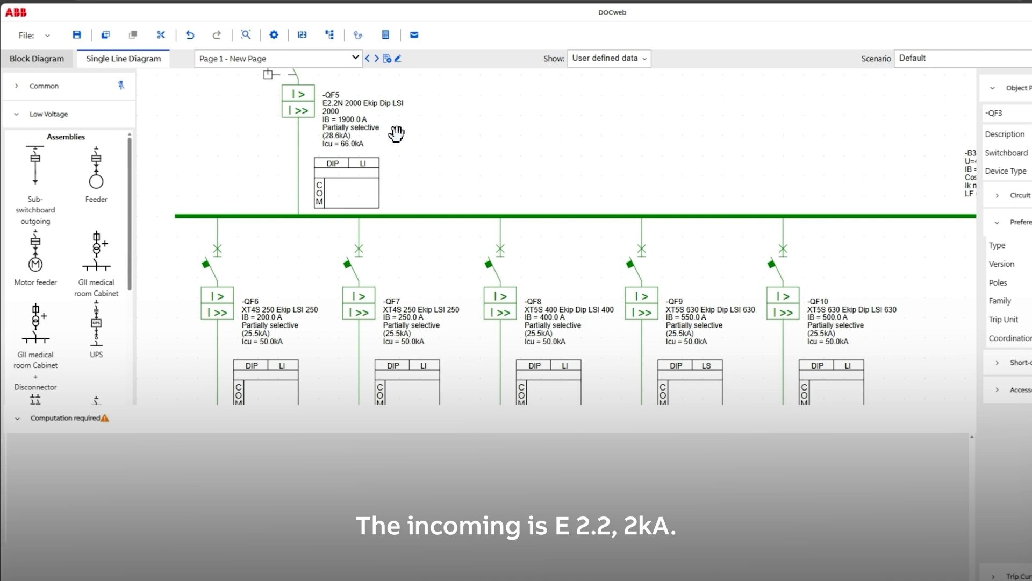
left_click_drag(784, 186, 756, 147)
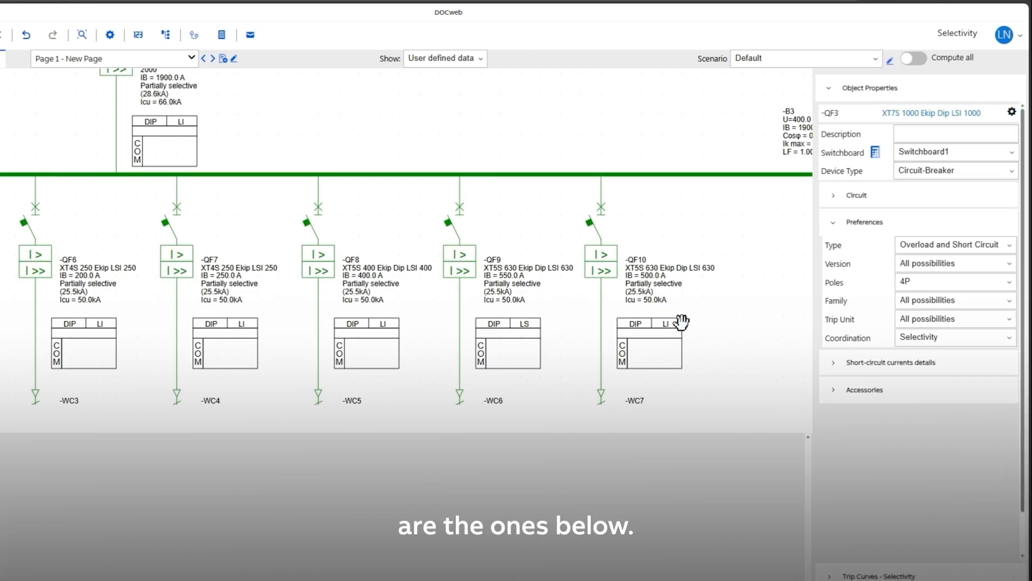
left_click(639, 275)
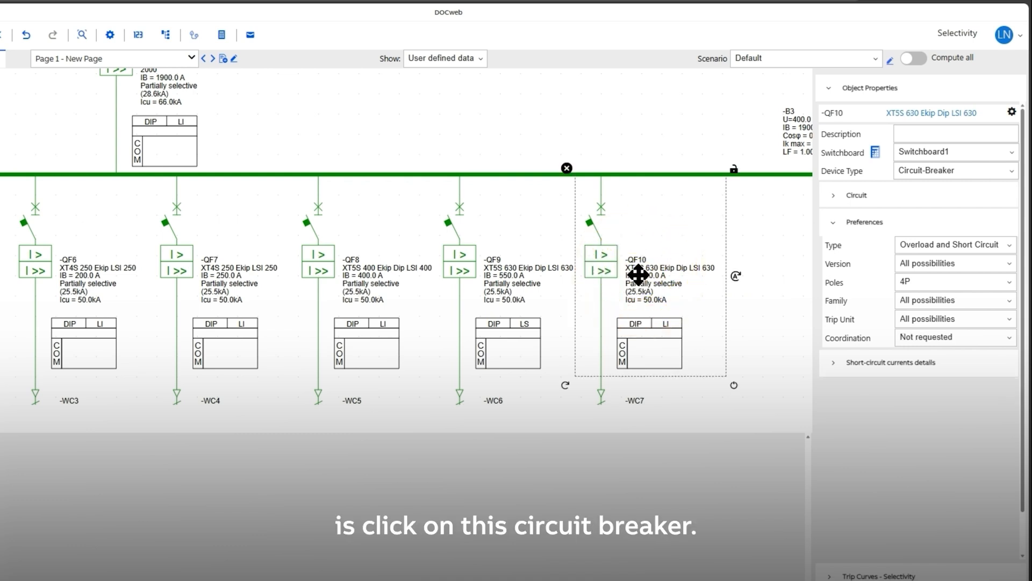
left_click(927, 338)
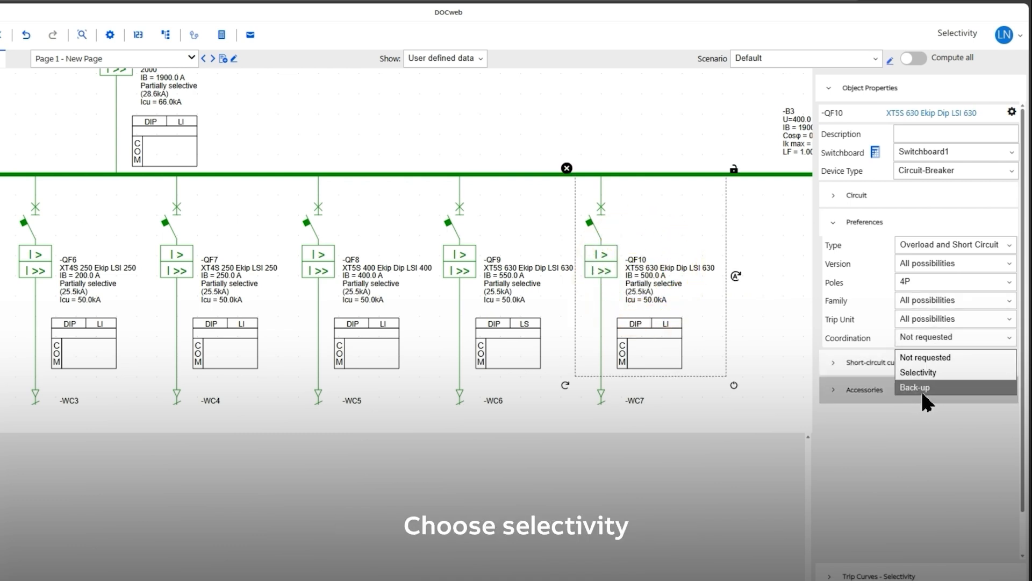
left_click(920, 372)
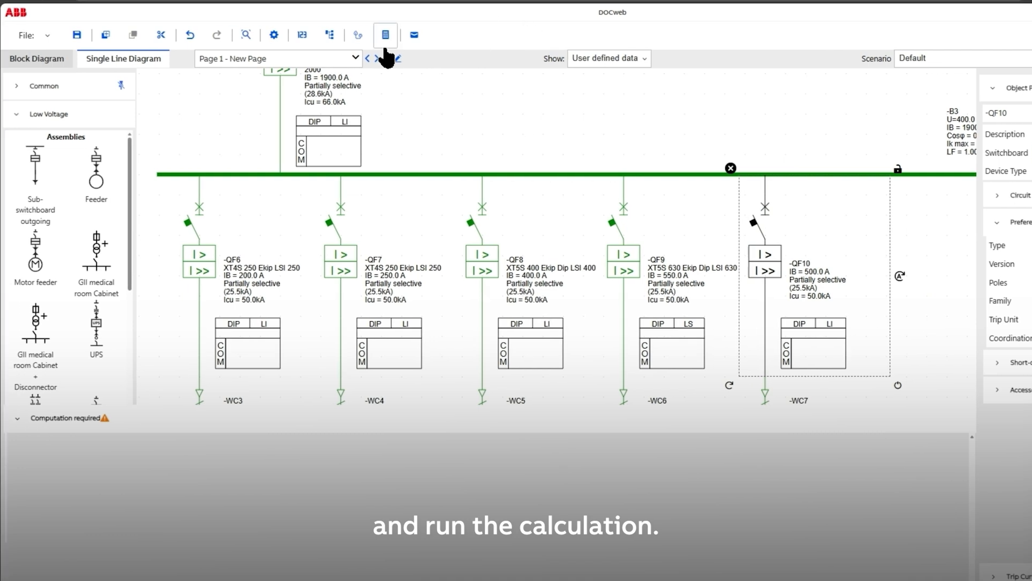
left_click(221, 34)
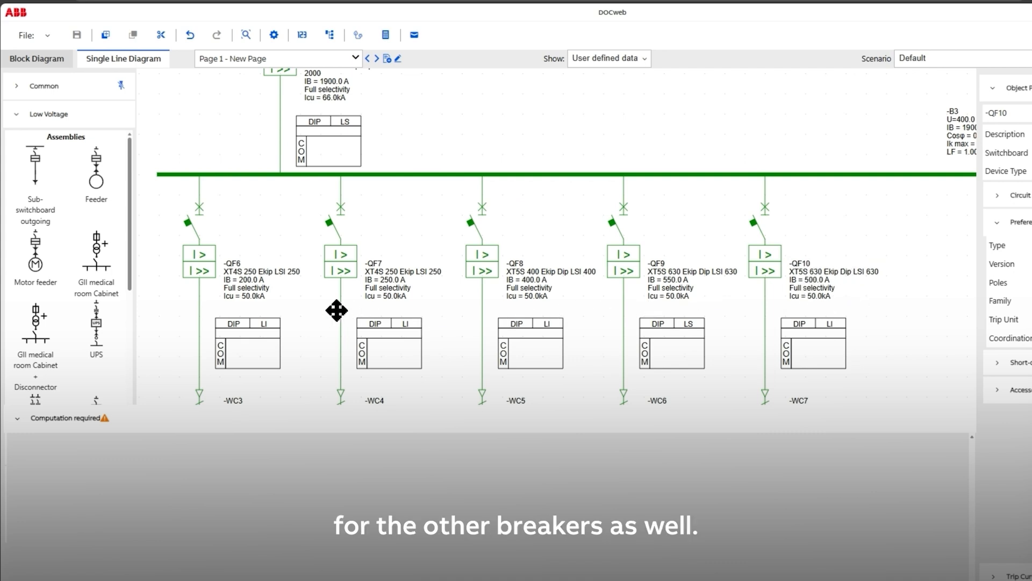
- Review the breakers below QF5 and examine QF10's enlarged trip curves for selectivity with QF5
left_click_drag(902, 243, 955, 254)
left_click_drag(517, 141, 793, 194)
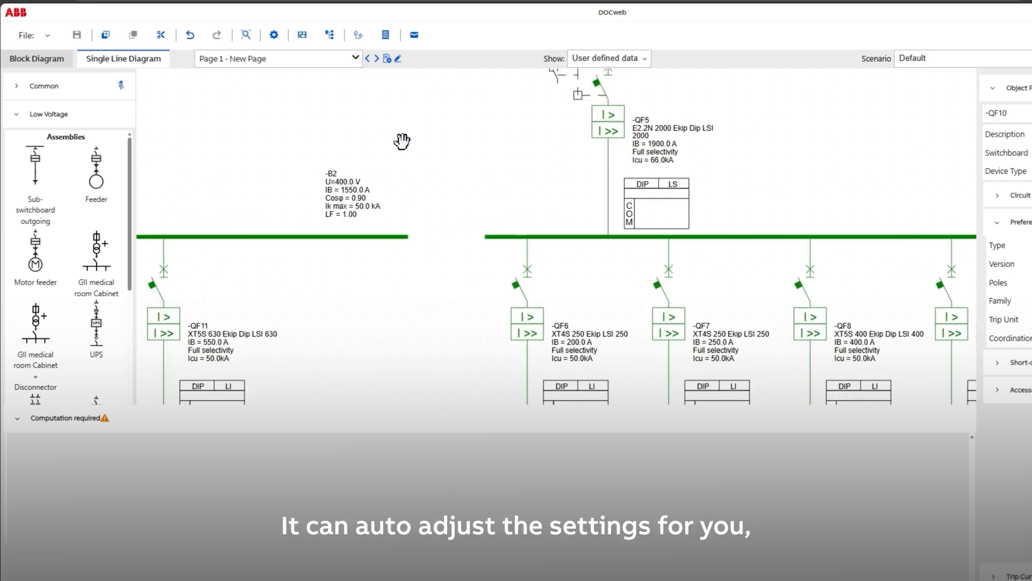
left_click_drag(406, 134, 473, 179)
left_click_drag(506, 147, 16, 35)
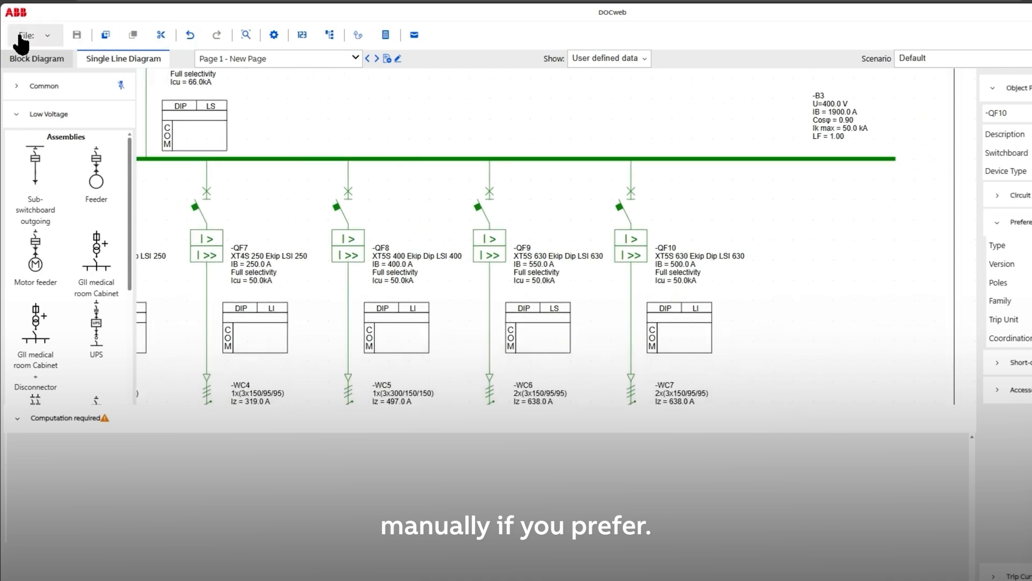
left_click(717, 257)
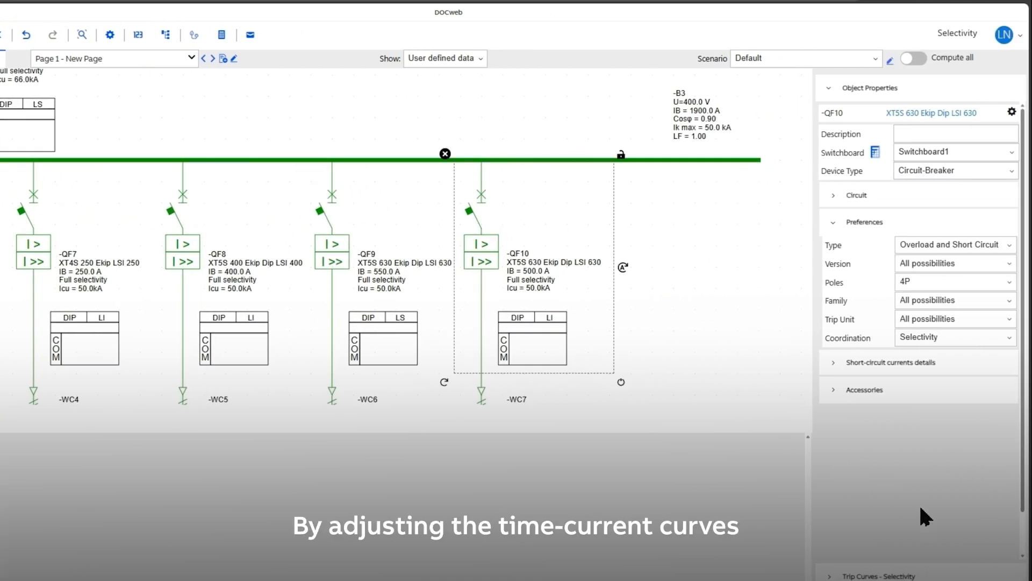
left_click(874, 576)
left_click(1000, 146)
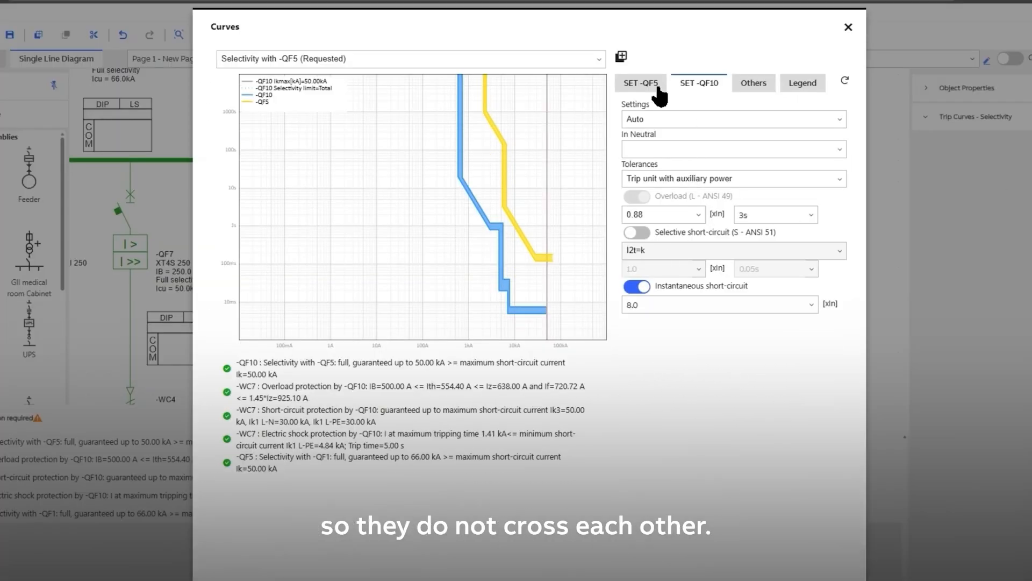
left_click(848, 27)
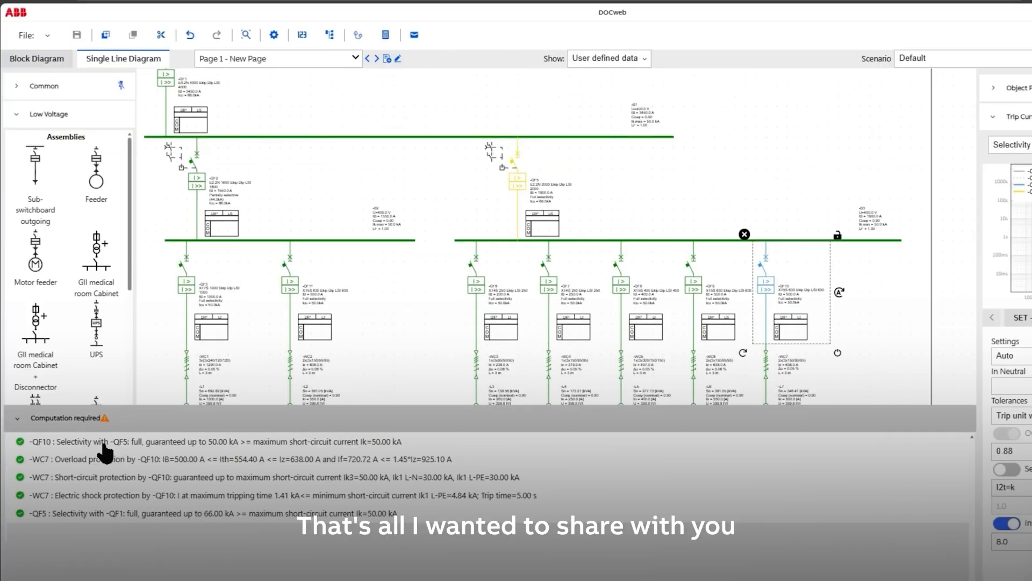
- Collapse the feedback messages and look over the whole single line diagram
left_click(15, 421)
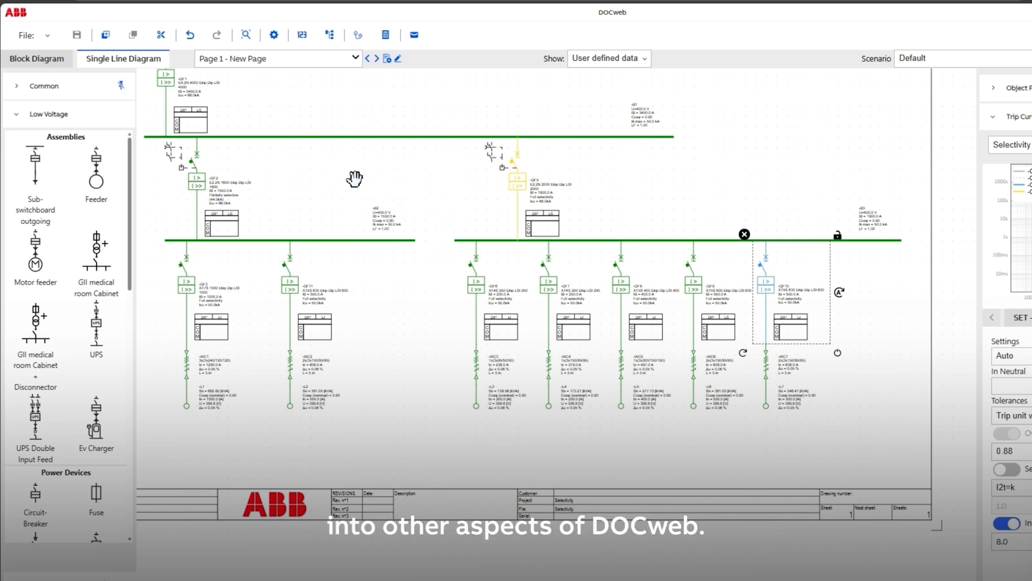
left_click_drag(355, 178, 385, 231)
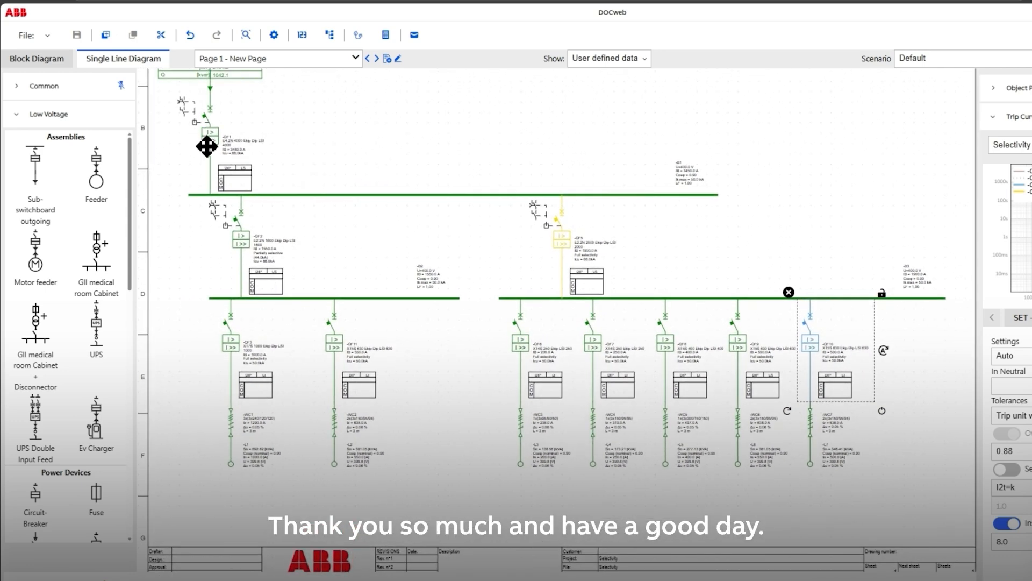